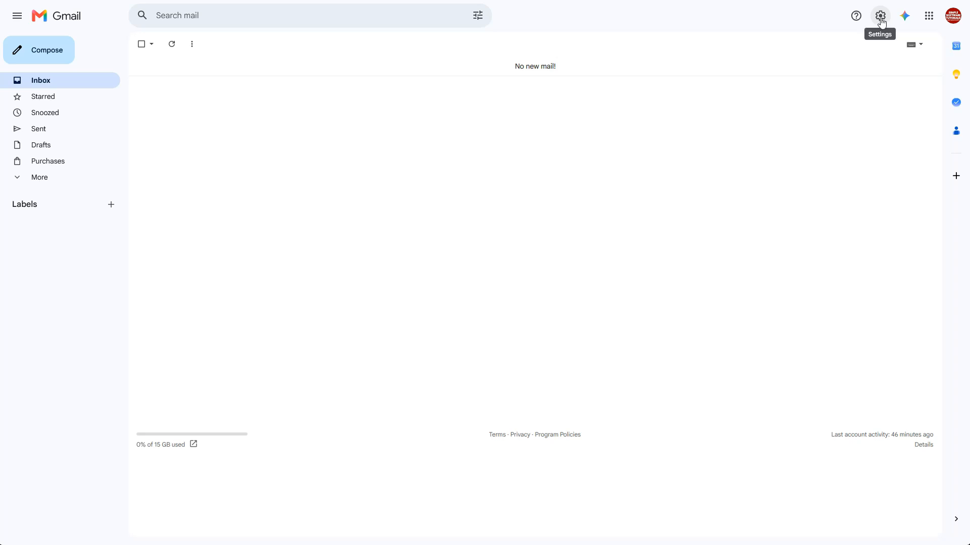
- Enable Templates in the advanced Gmail settings and save the changes
click(881, 21)
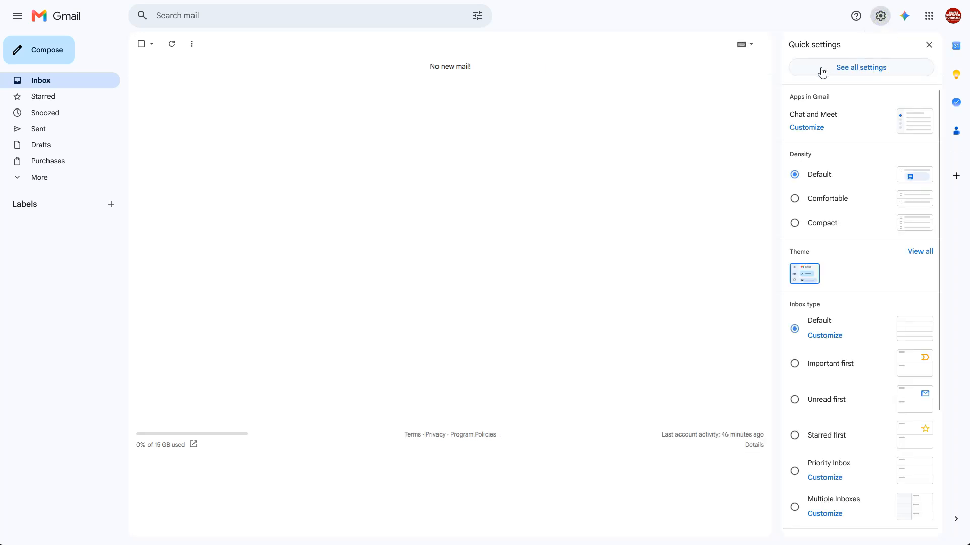
click(822, 73)
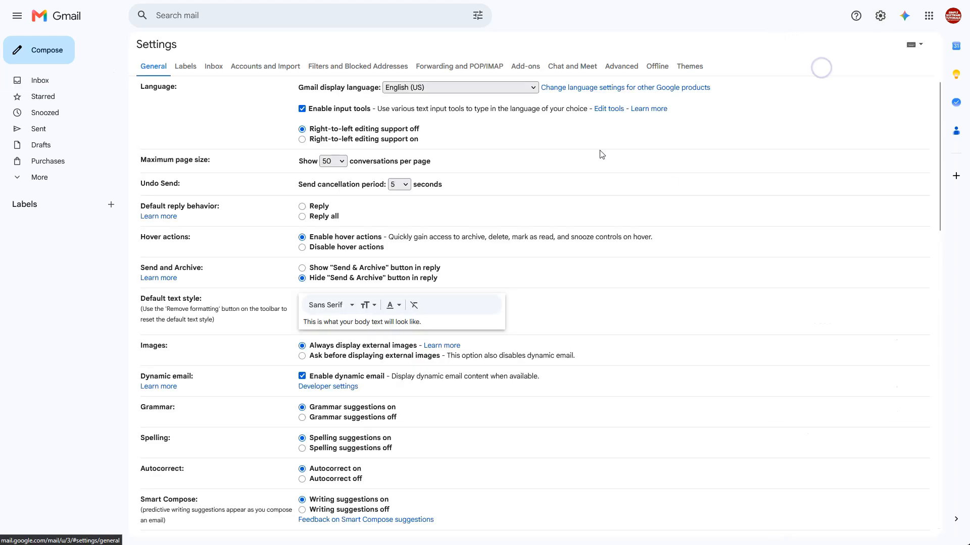
click(623, 67)
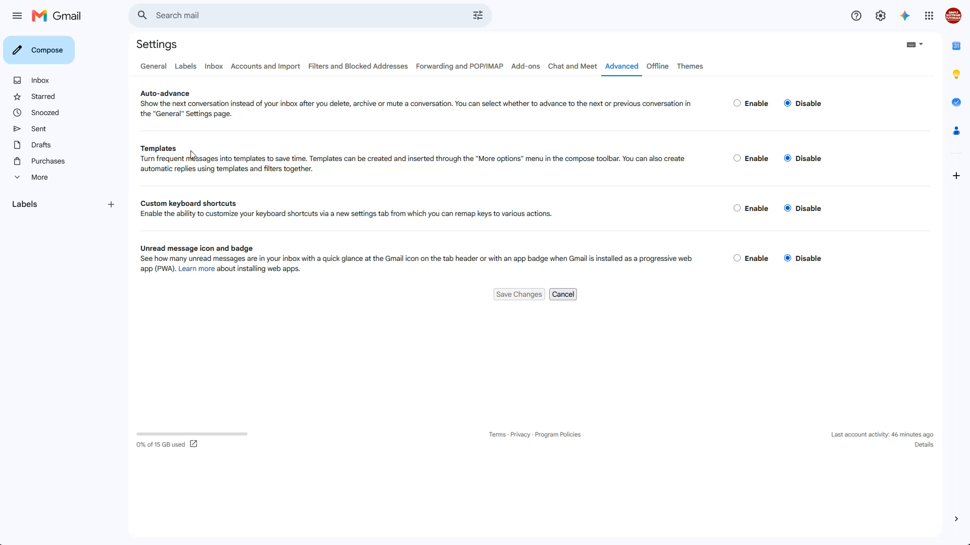
click(738, 159)
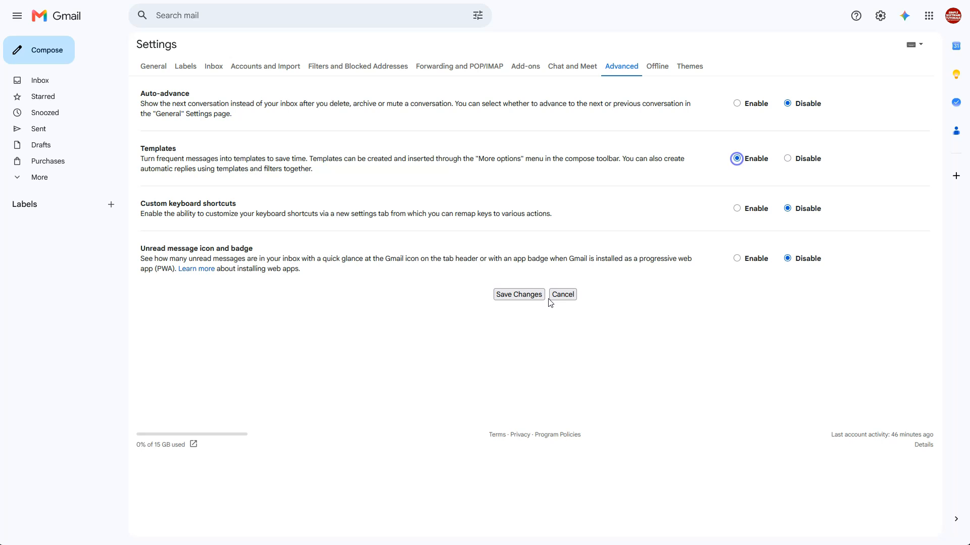
click(520, 295)
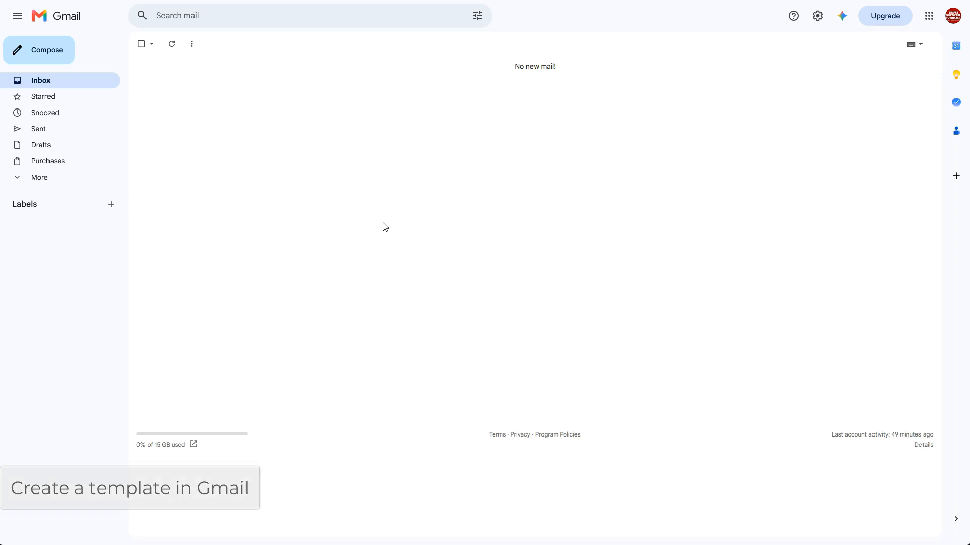
- Start a new full-screen message and generate its body with the AI prompt "a meeting recap template where I can paste notes"
click(42, 57)
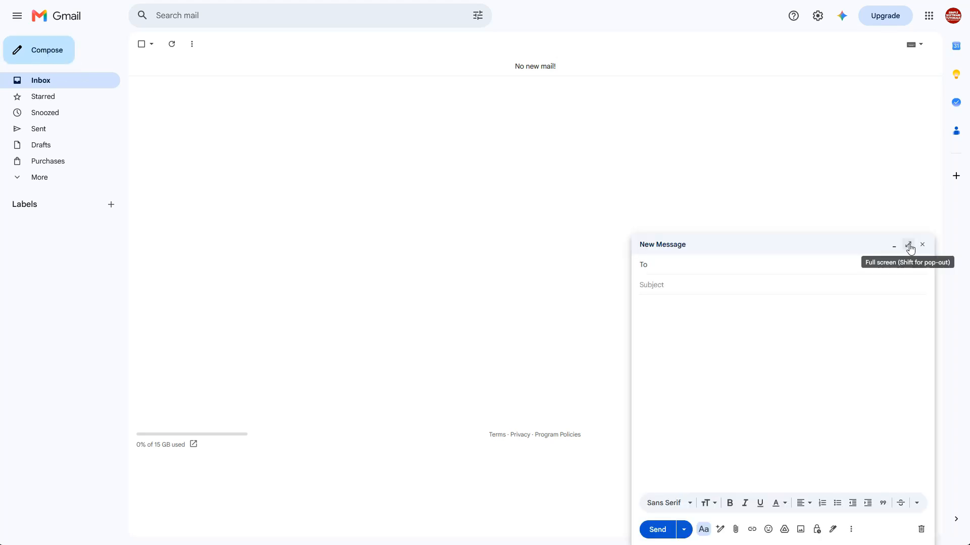
click(909, 245)
click(262, 112)
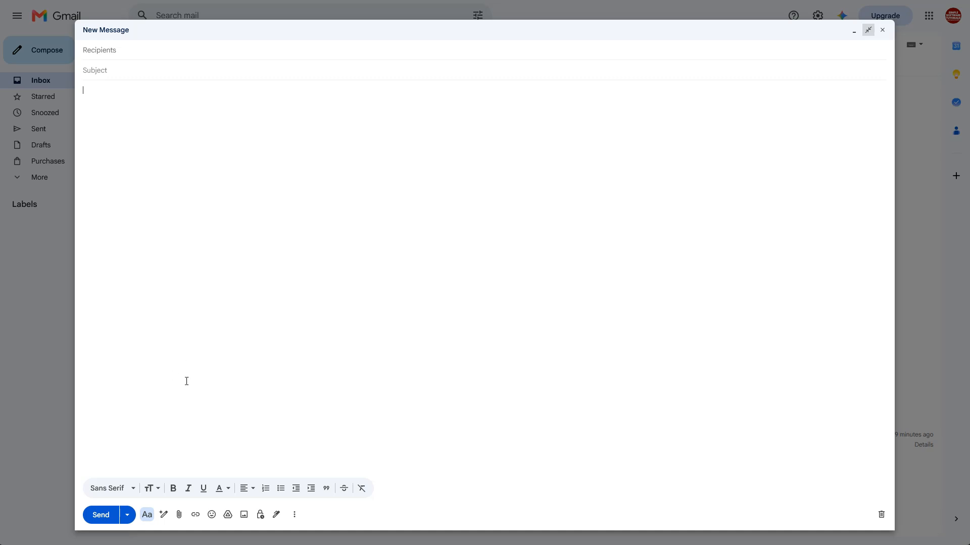
click(164, 518)
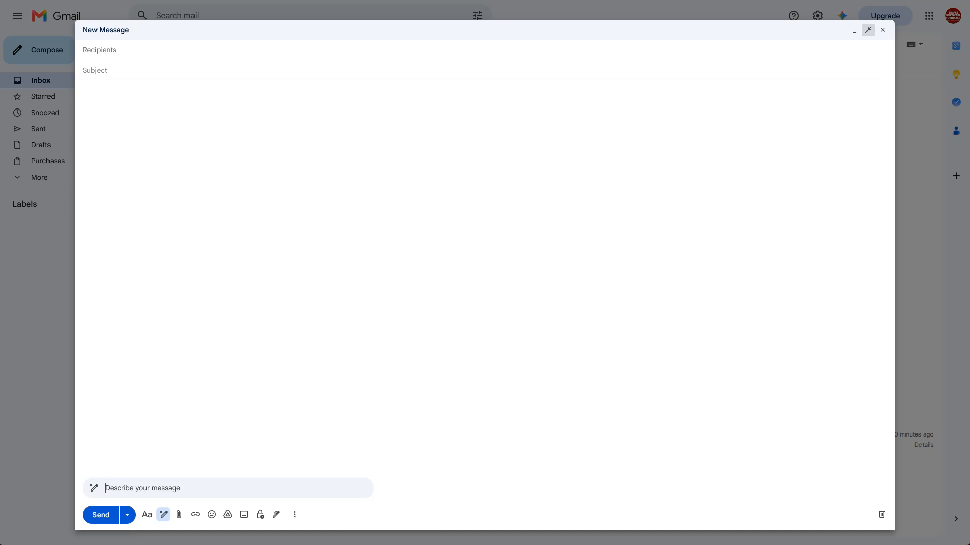
text(a meeting recap template where I can paste notes)
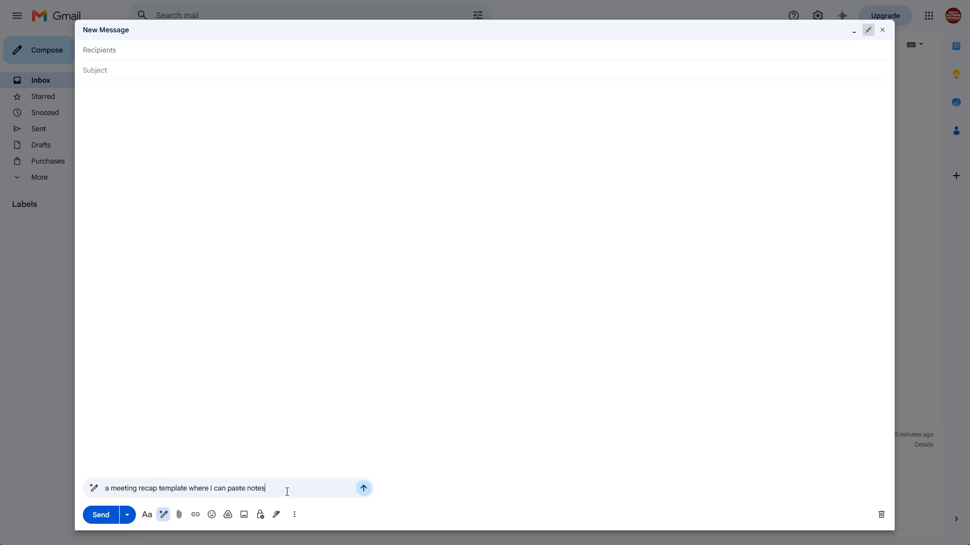
click(363, 489)
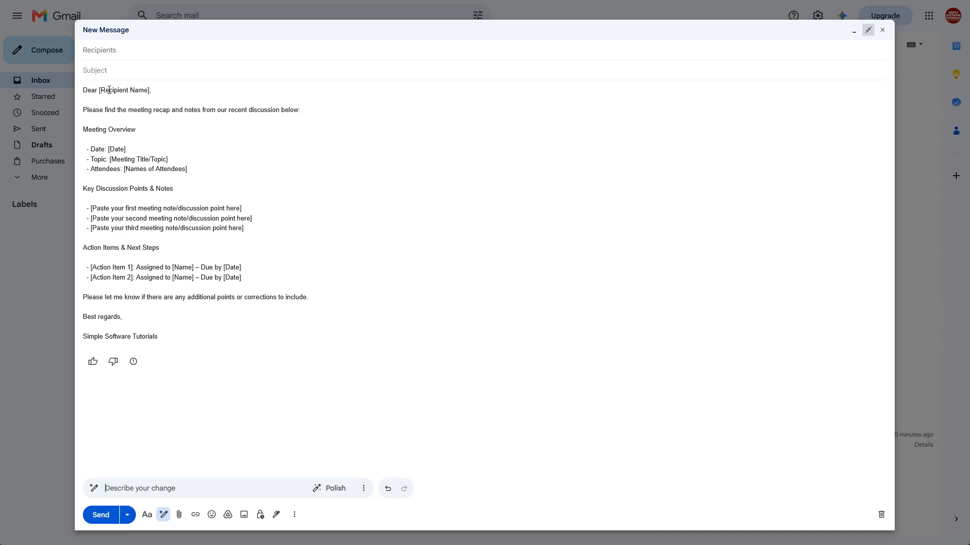
- Replace the greeting line of the generated message with "Hey team,"
drag(98, 90, 153, 92)
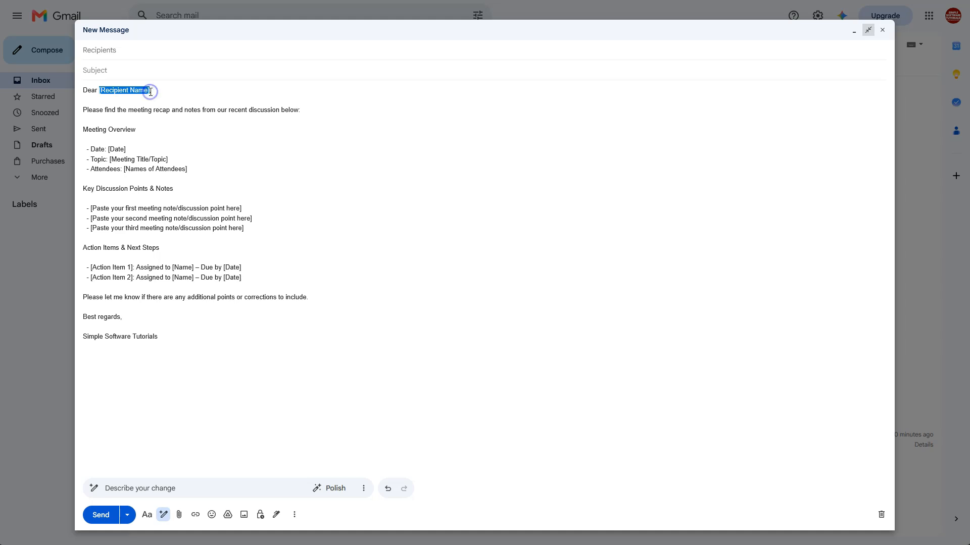
click(150, 94)
text(,)
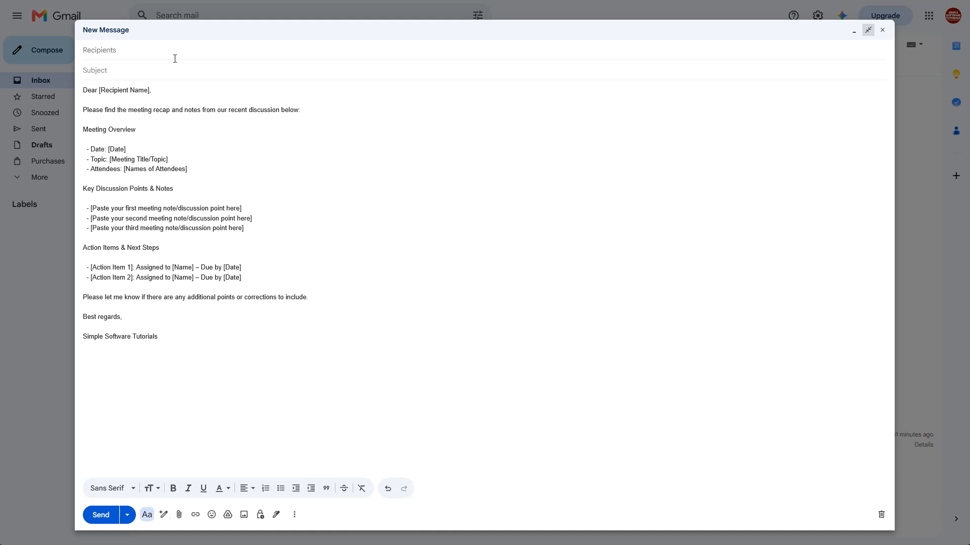
drag(150, 90, 83, 90)
text(Hey team,)
- Delete the bracketed placeholders after Date, Topic and Attendees under Meeting Overview
drag(126, 149, 108, 148)
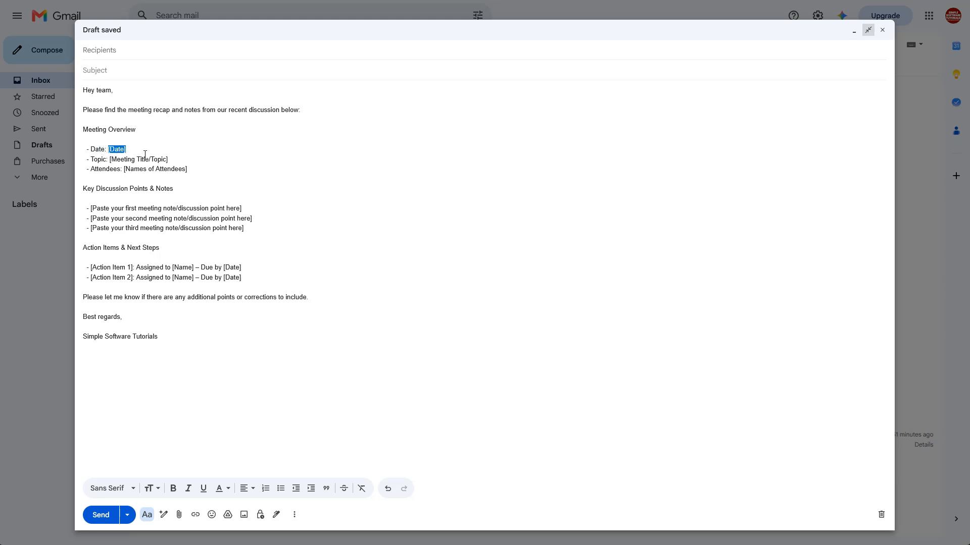
key(BackSpace)
drag(167, 160, 105, 159)
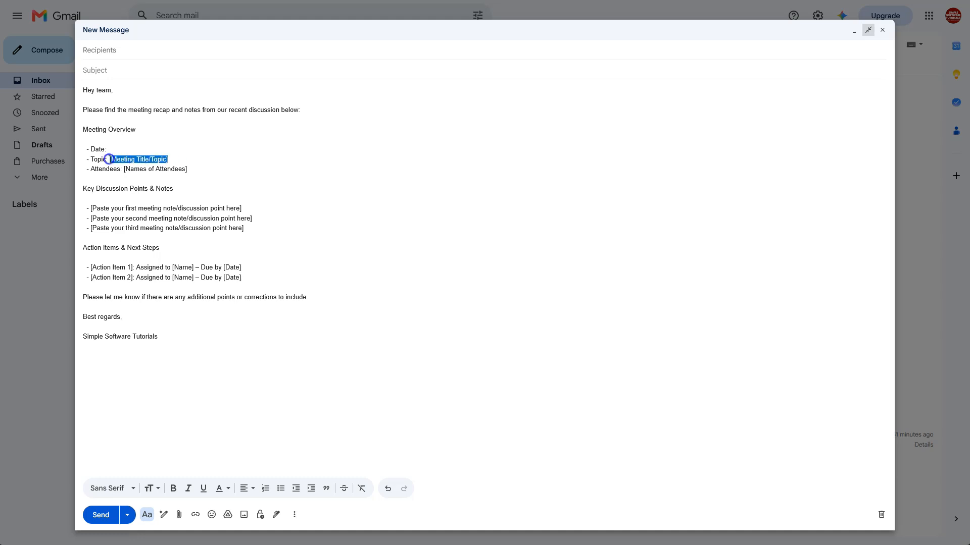
key(BackSpace)
drag(188, 169, 124, 169)
key(BackSpace)
- Replace the three placeholder lines under Key Discussion Points & Notes with one empty bullet directly below the heading
drag(244, 229, 80, 211)
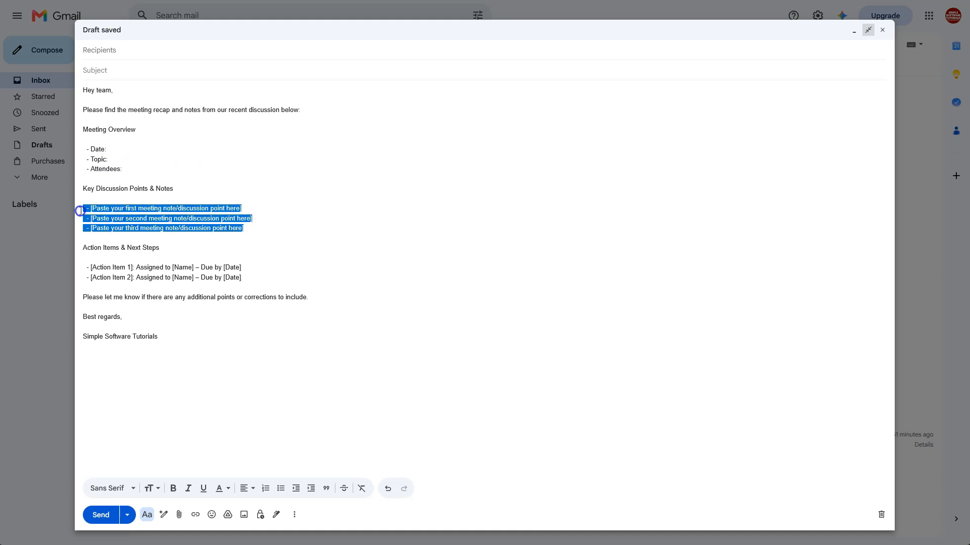
key(BackSpace)
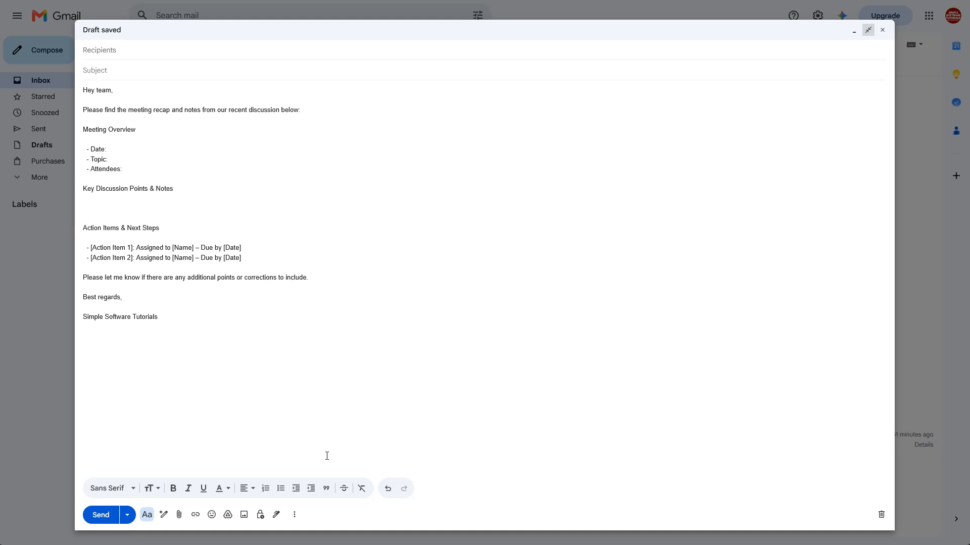
click(281, 488)
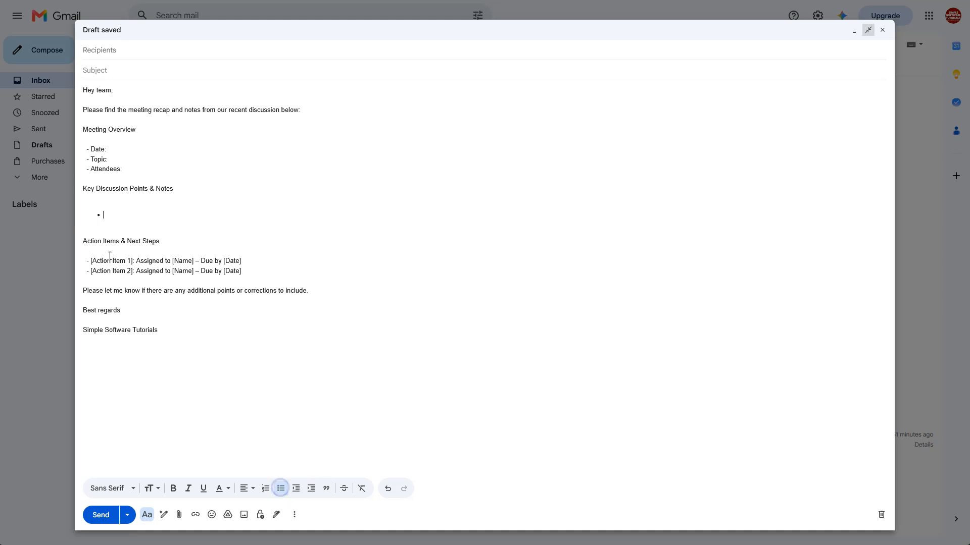
click(103, 204)
- Replace the two placeholder lines under Action Items & Next Steps with one empty bullet directly below the heading
drag(243, 262, 66, 250)
key(BackSpace)
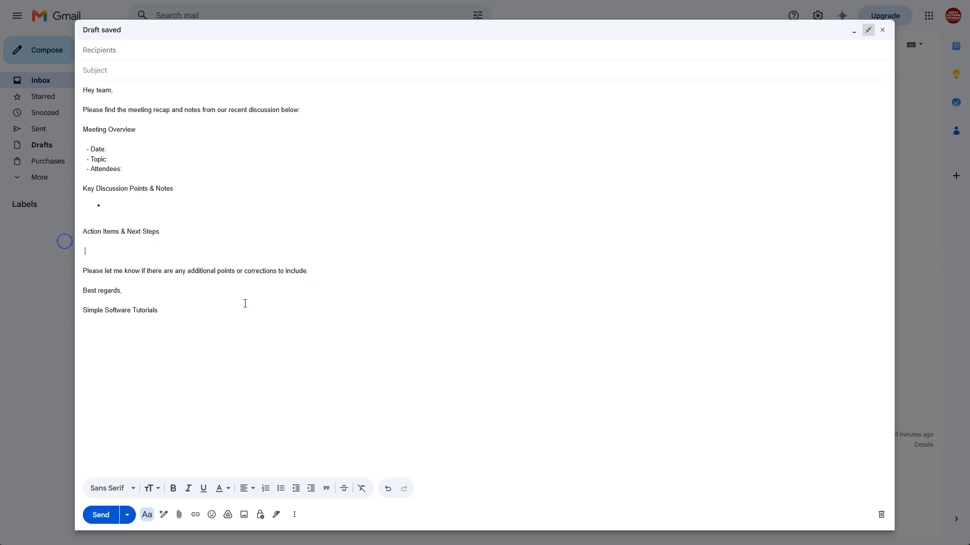
key(BackSpace)
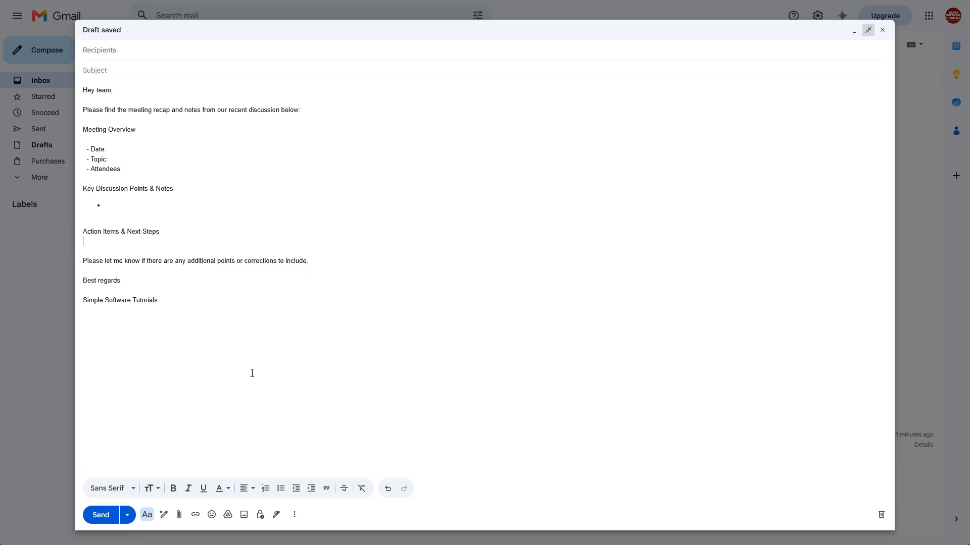
click(281, 489)
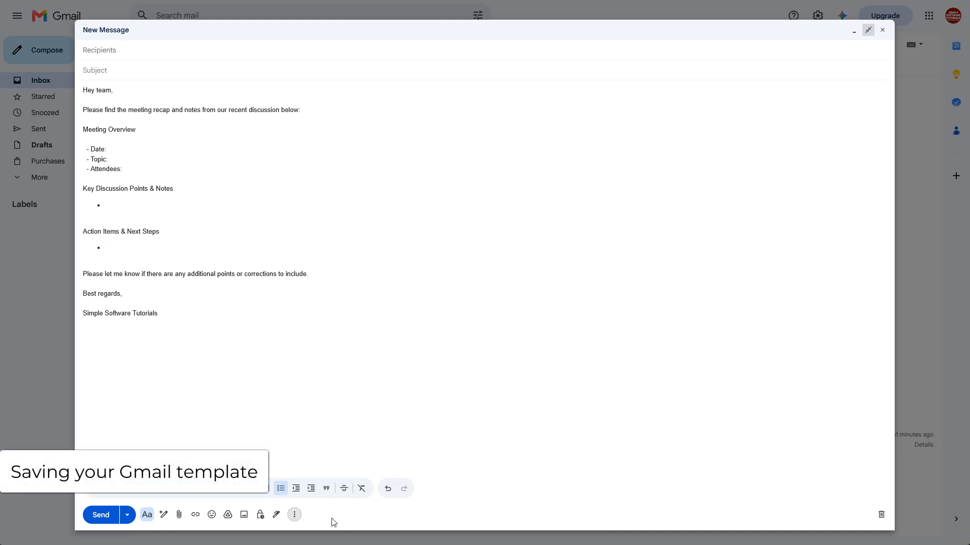
- Save the draft as a new template named "Meeting Recap" and discard the draft message
click(295, 515)
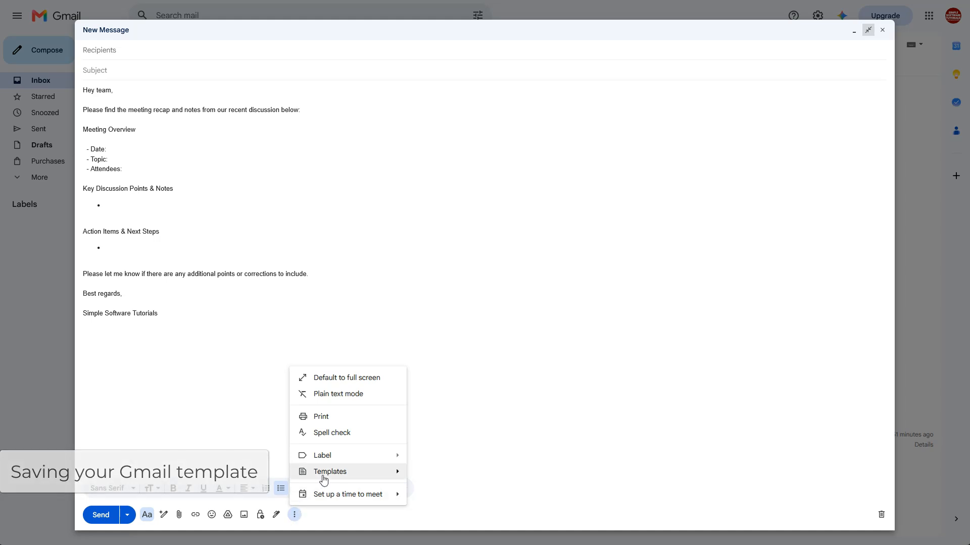
mouse_move(346, 473)
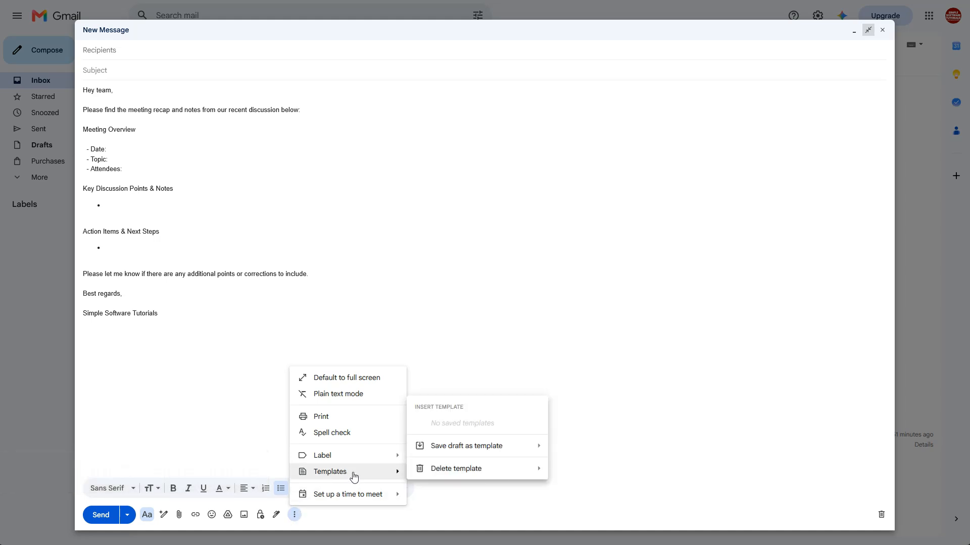
mouse_move(448, 451)
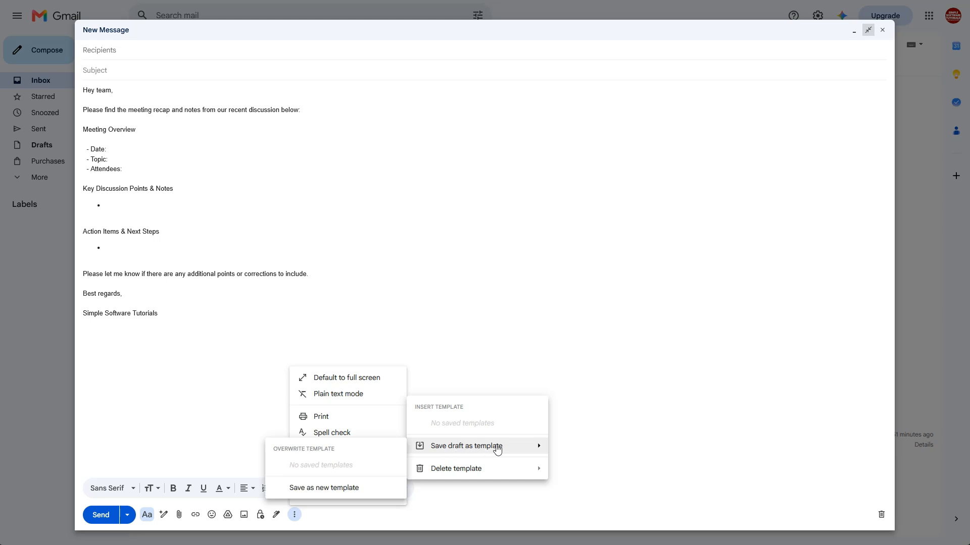
click(326, 489)
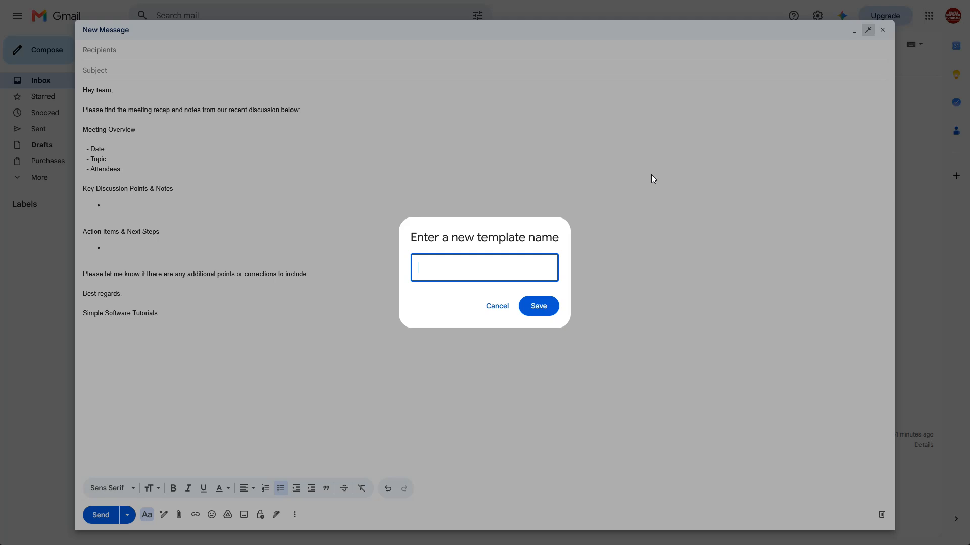
text(Meeting Recap)
click(537, 307)
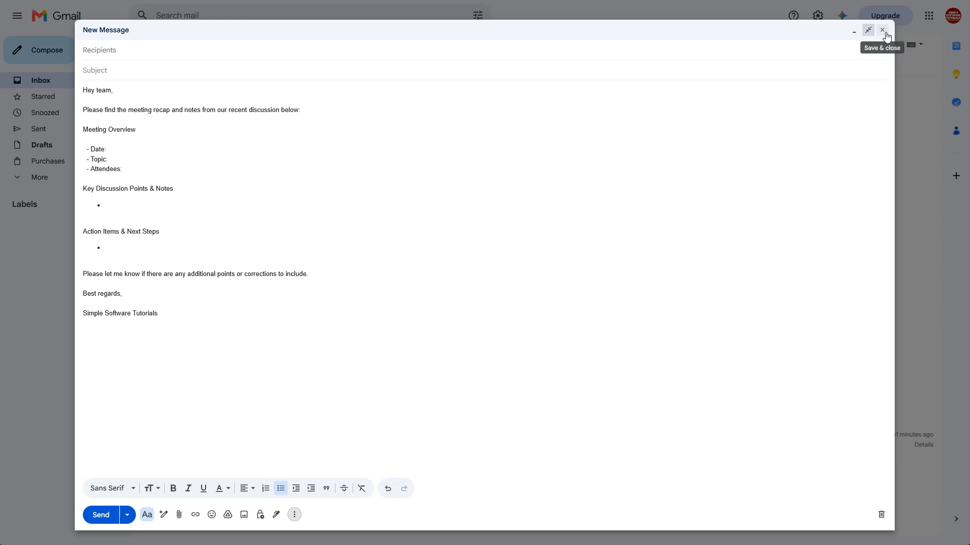
click(881, 515)
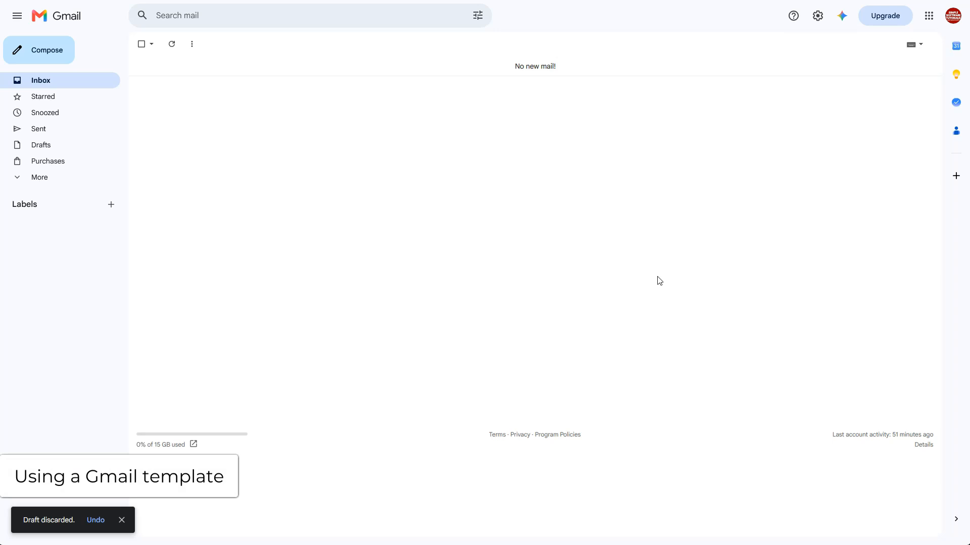
- Start another new full-screen message and insert the Meeting Recap template into it
click(43, 51)
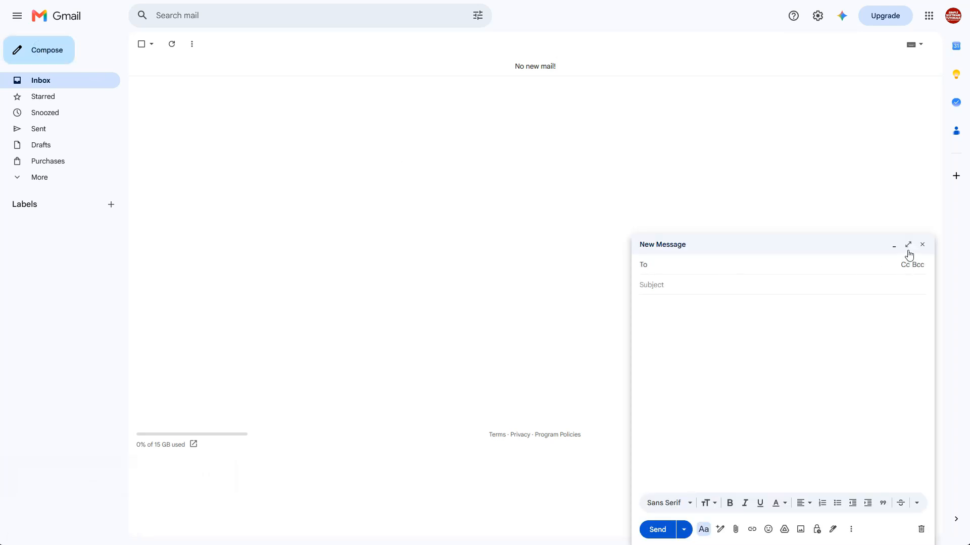
click(909, 245)
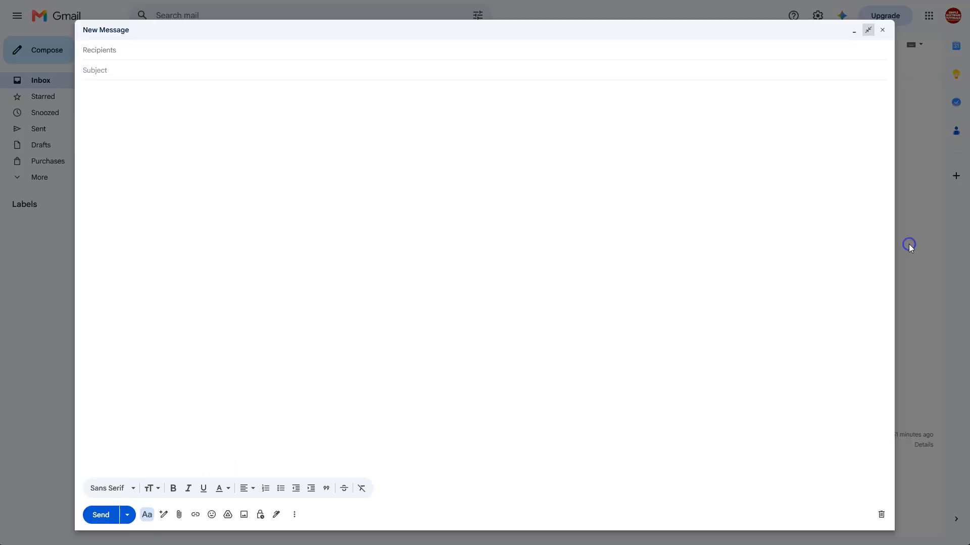
click(294, 515)
mouse_move(328, 474)
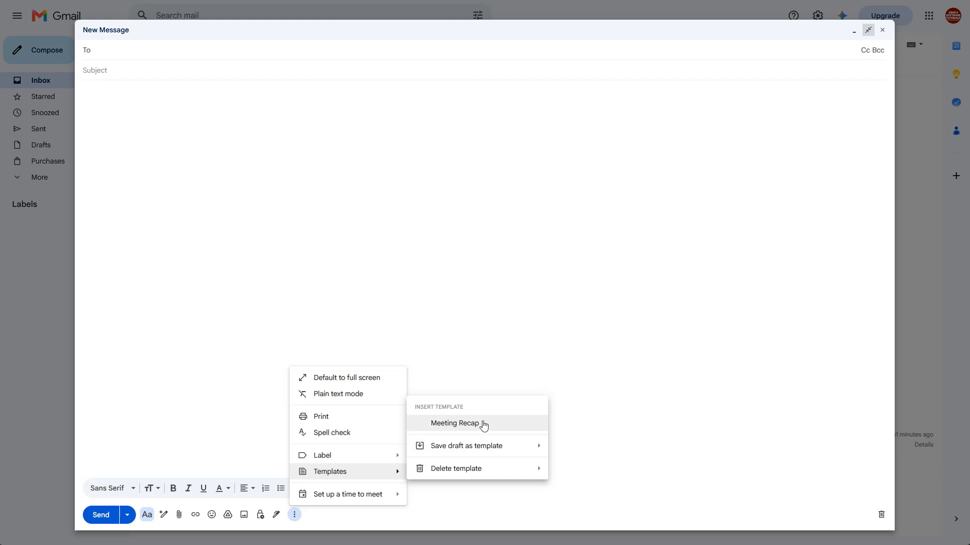
click(484, 425)
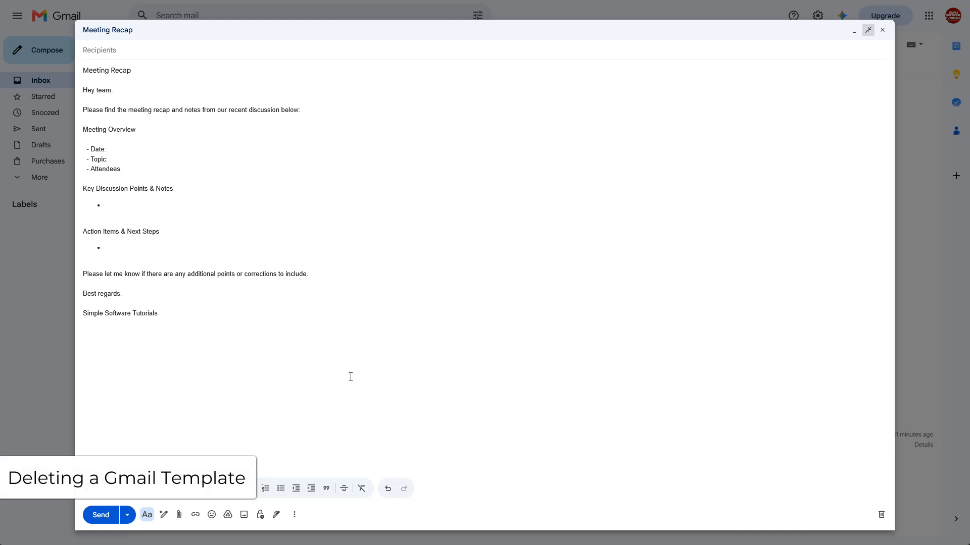
click(295, 516)
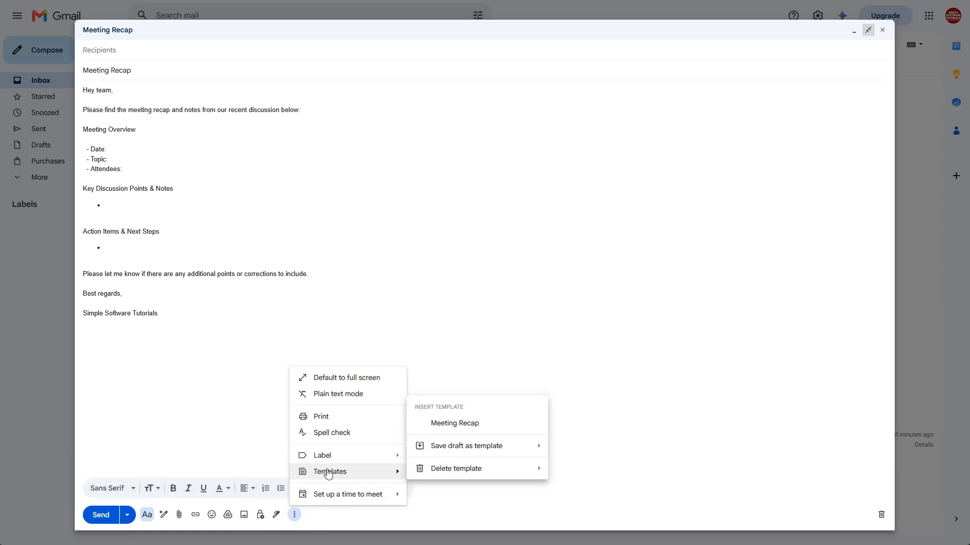
mouse_move(457, 475)
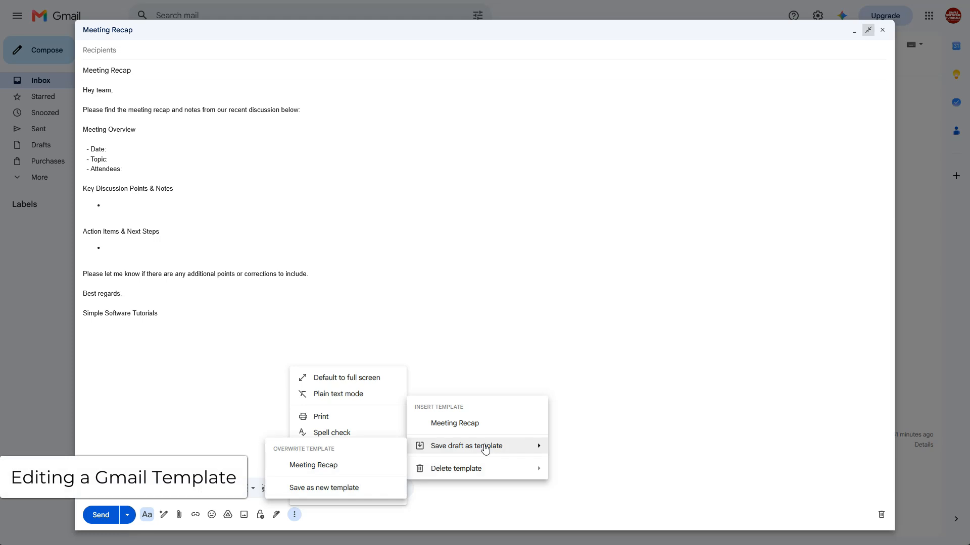
click(184, 150)
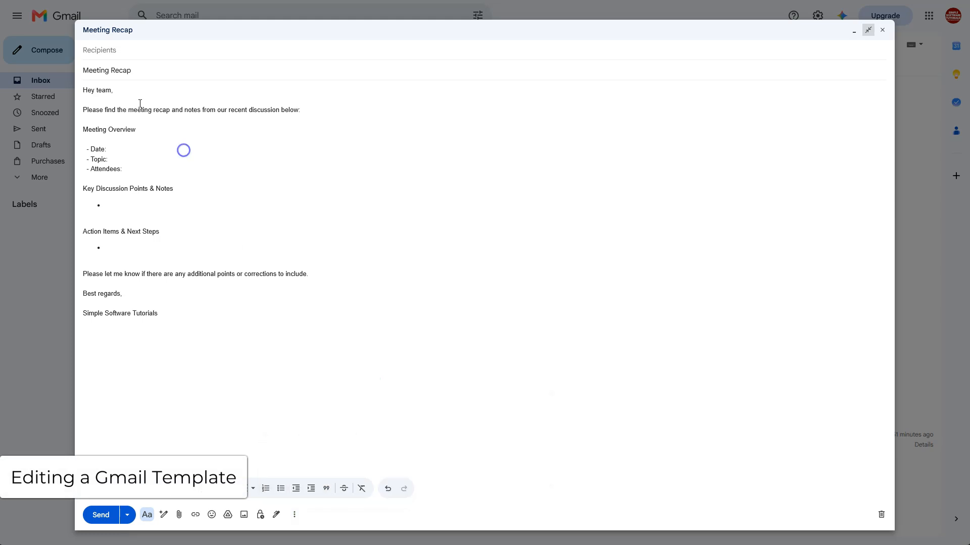
- Convert the Date, Topic and Attendees lines under Meeting Overview into a bulleted list, replacing their leading dashes
drag(130, 167, 64, 147)
click(95, 145)
drag(130, 170, 80, 147)
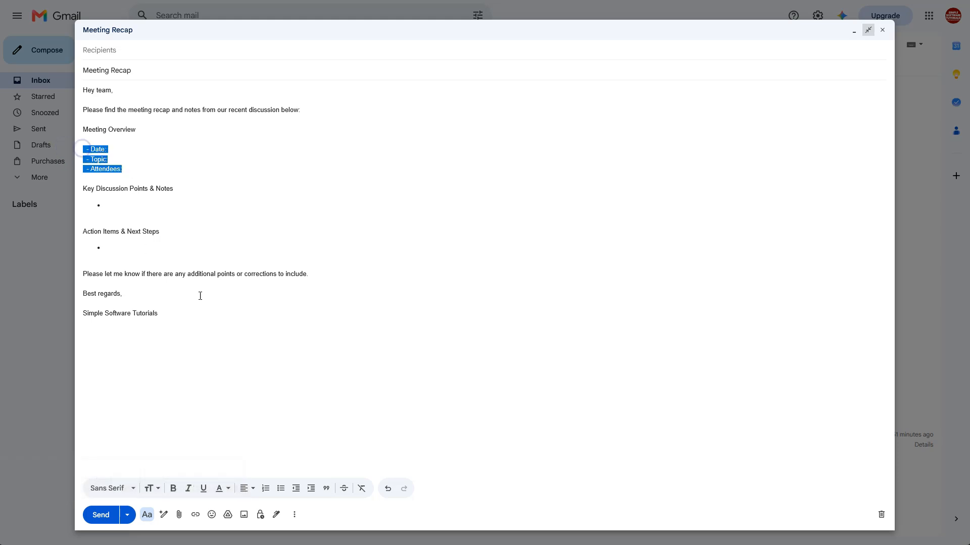
click(281, 489)
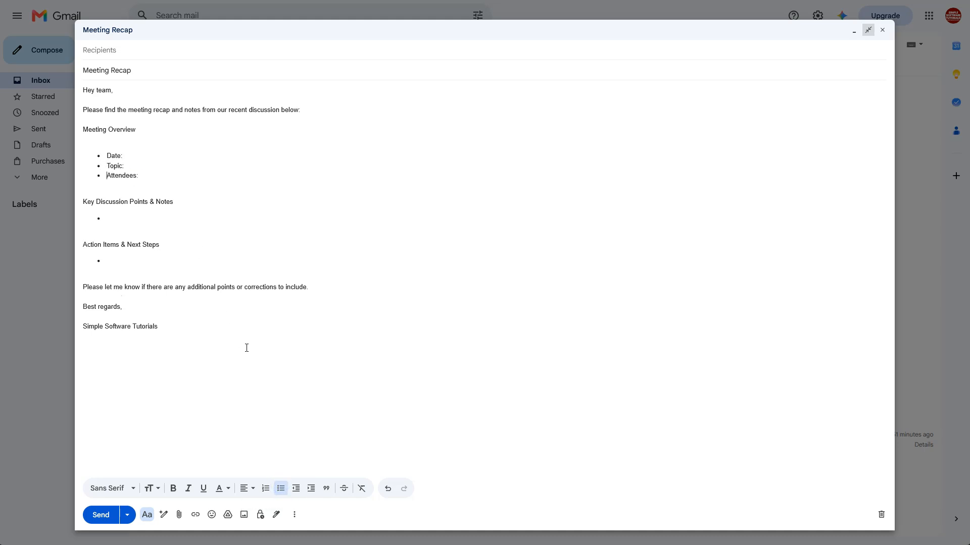
- Overwrite the saved Meeting Recap template with the current draft and confirm the overwrite
click(295, 515)
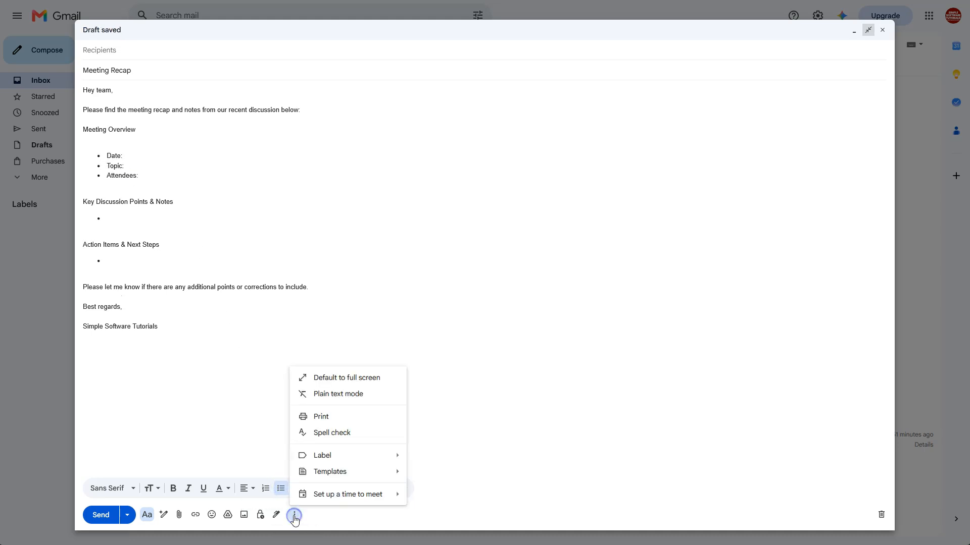
mouse_move(331, 477)
mouse_move(471, 448)
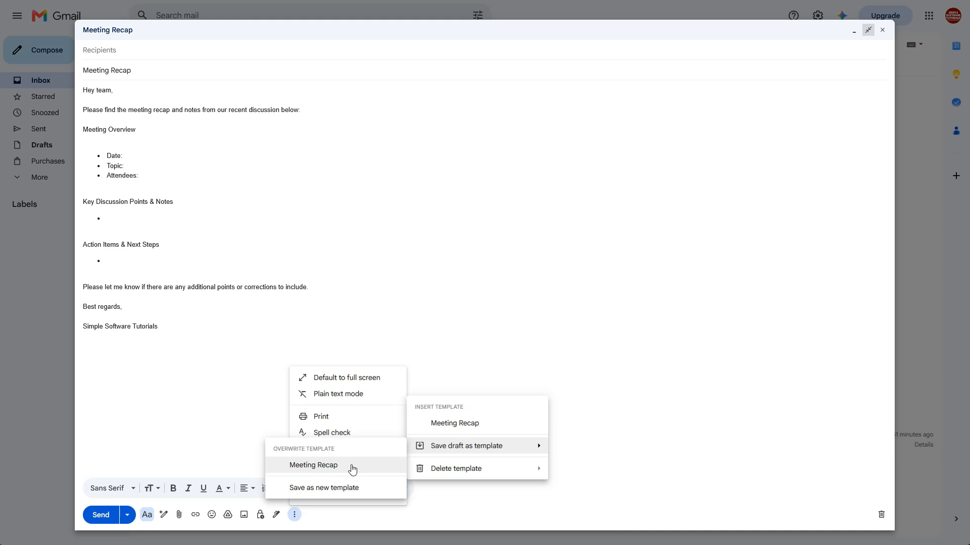
click(348, 465)
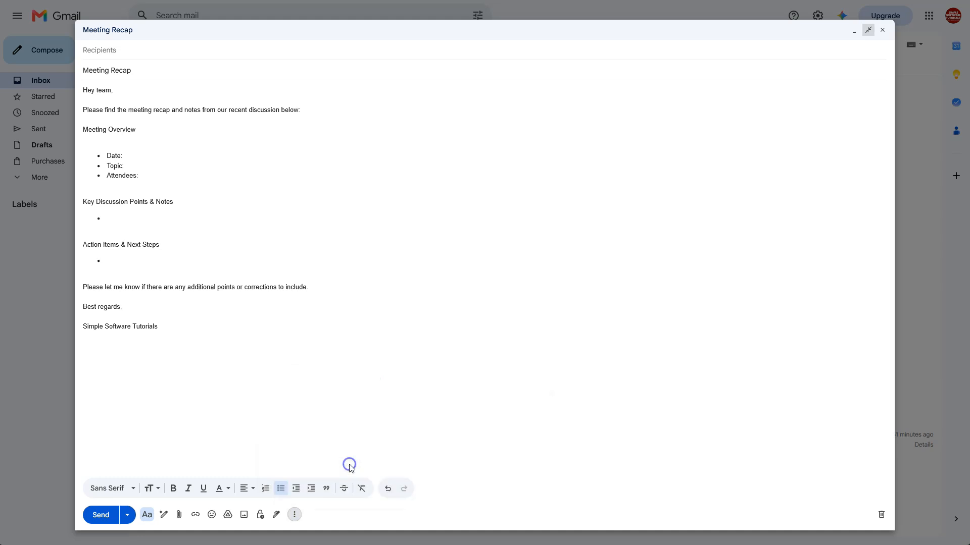
click(553, 296)
- Choose the saved Meeting Recap template for deletion, going as far as the delete confirmation
click(295, 516)
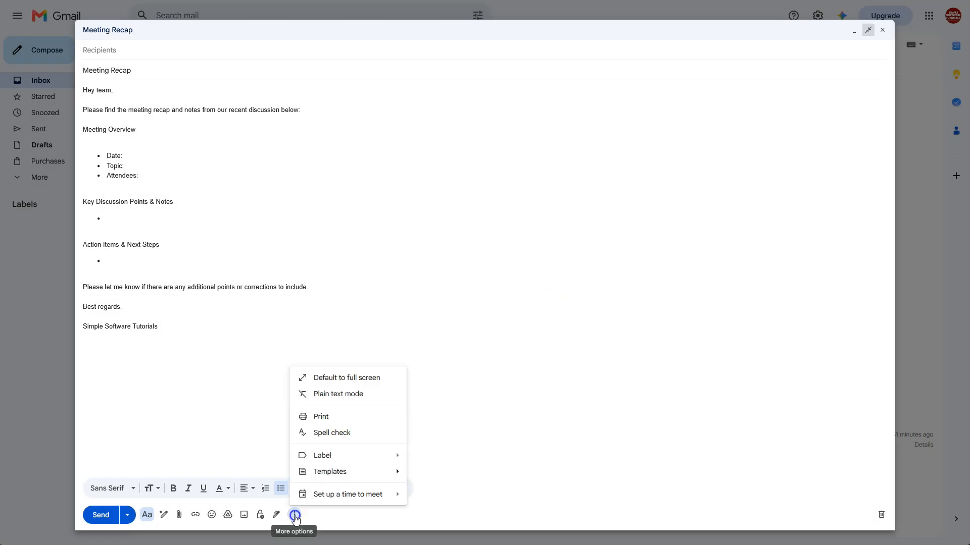
mouse_move(333, 478)
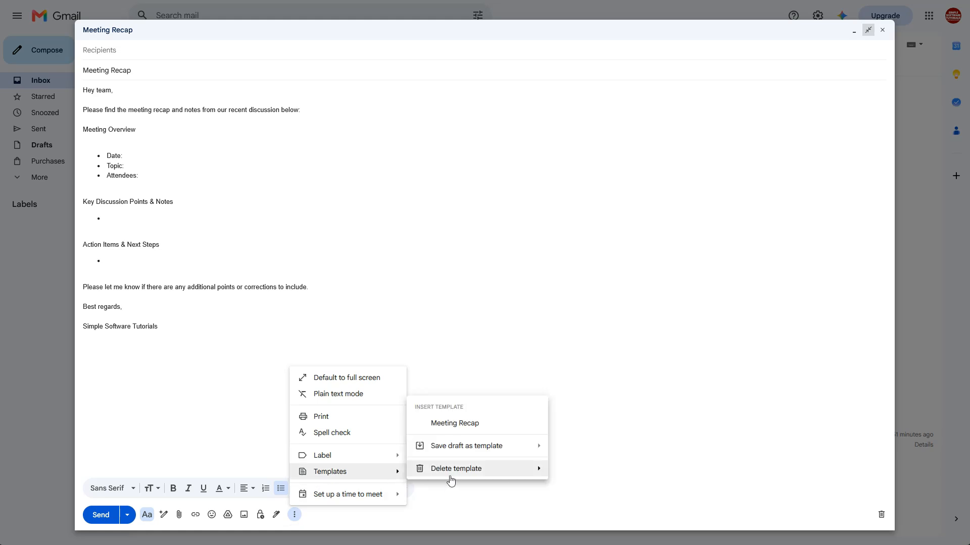
mouse_move(448, 478)
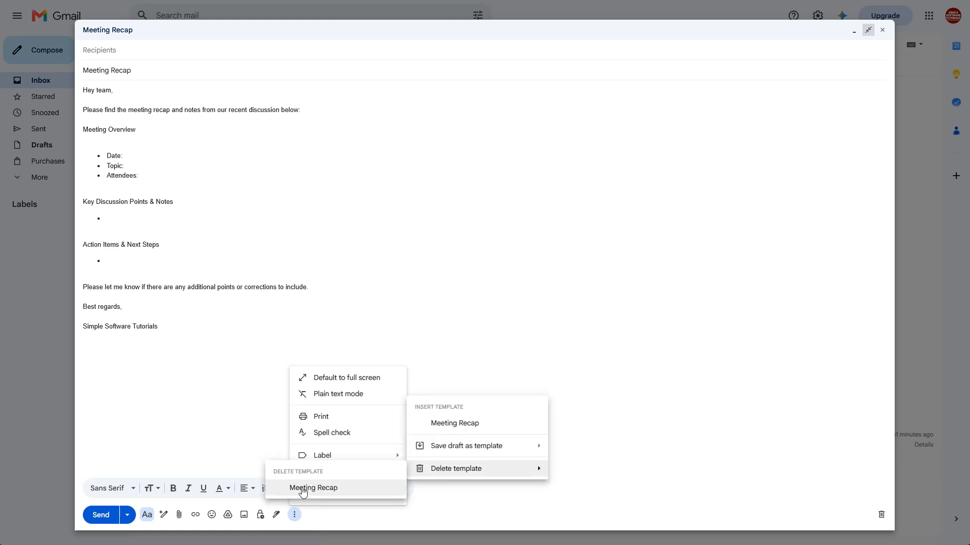
click(325, 488)
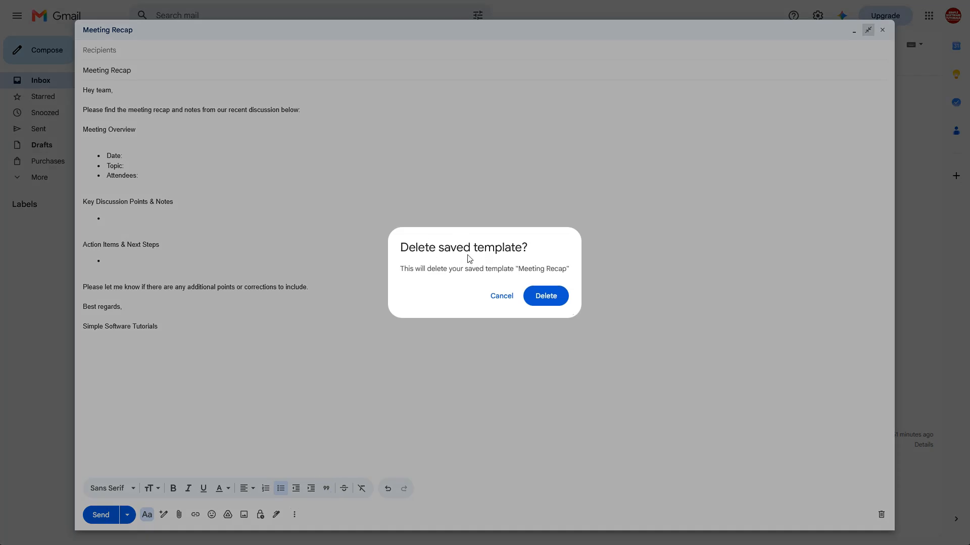